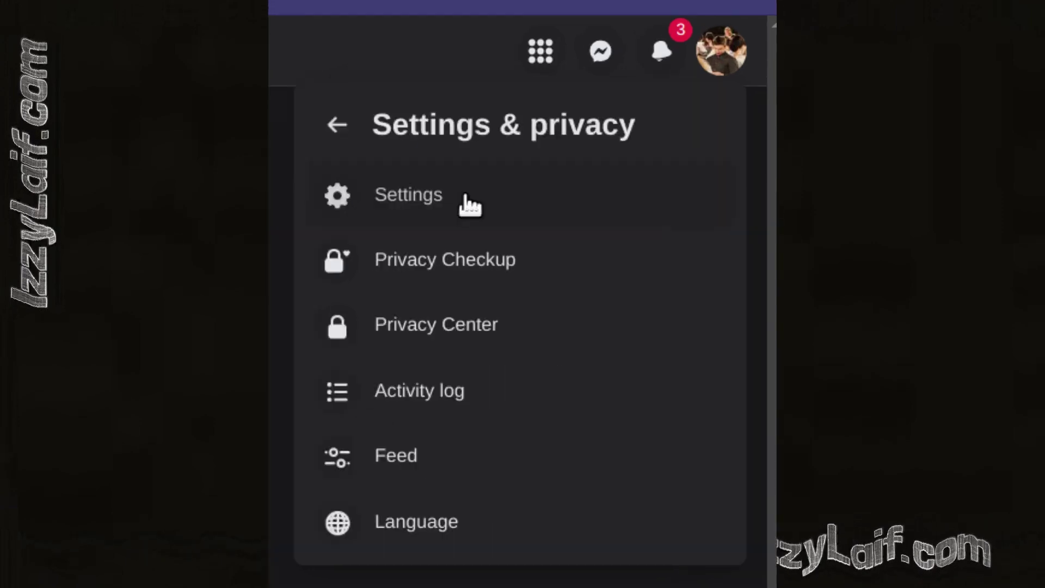
Go to Facebook Settings and show the Security and login page.
click(464, 197)
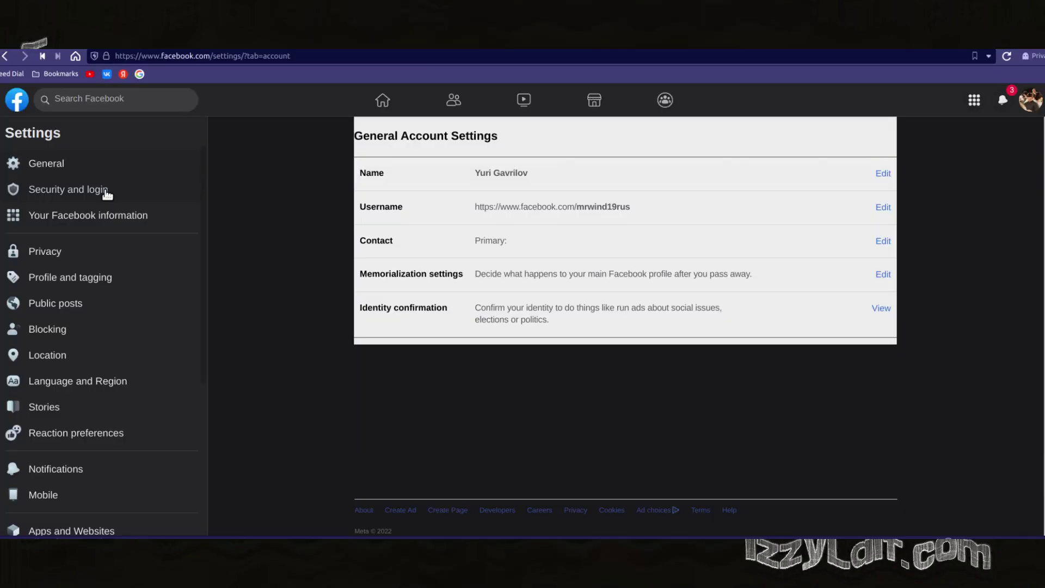
click(107, 191)
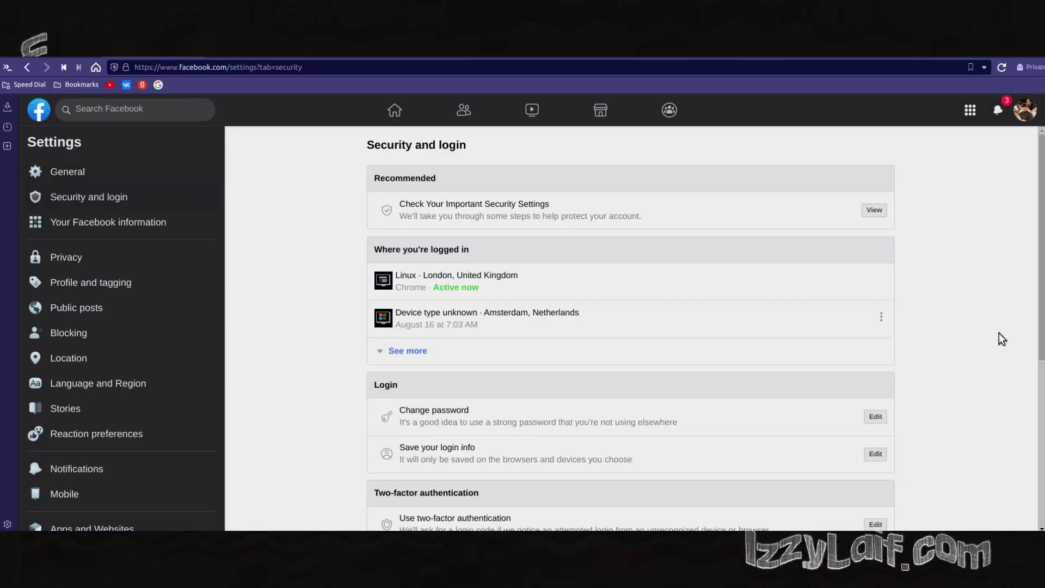